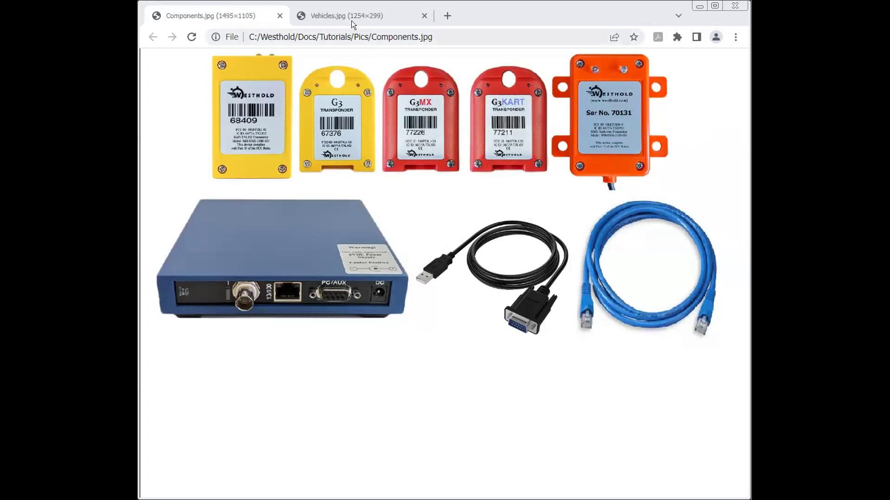
Step: View the vehicles image, then return to the components image
mouse_move(351, 14)
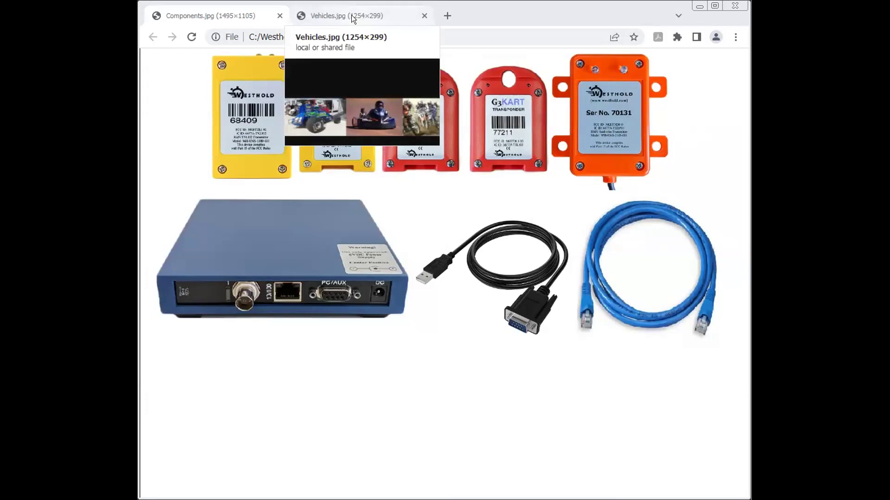
click(351, 15)
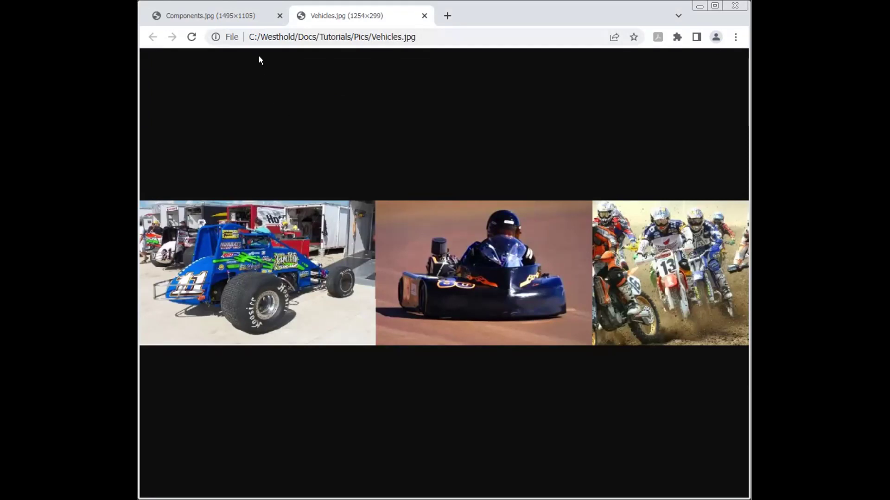
click(233, 17)
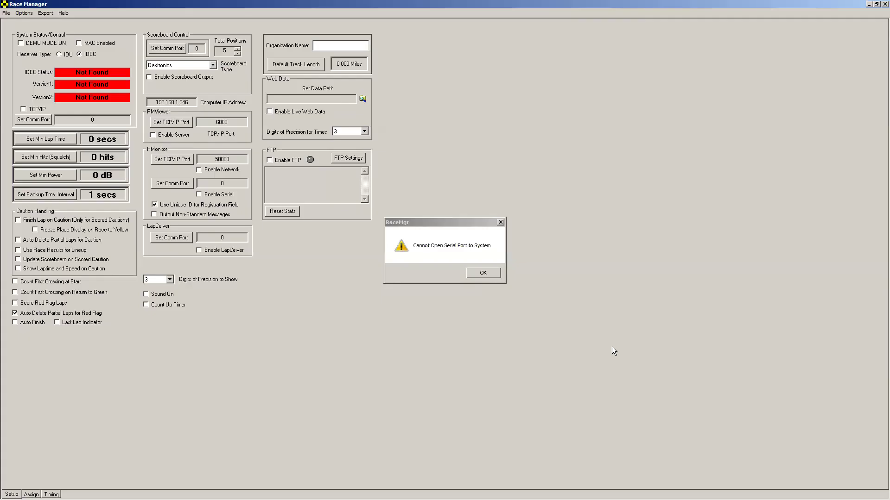
Step: Dismiss the 'Cannot Open Serial Port' and 'Can't Find RMS' warnings with OK
click(444, 225)
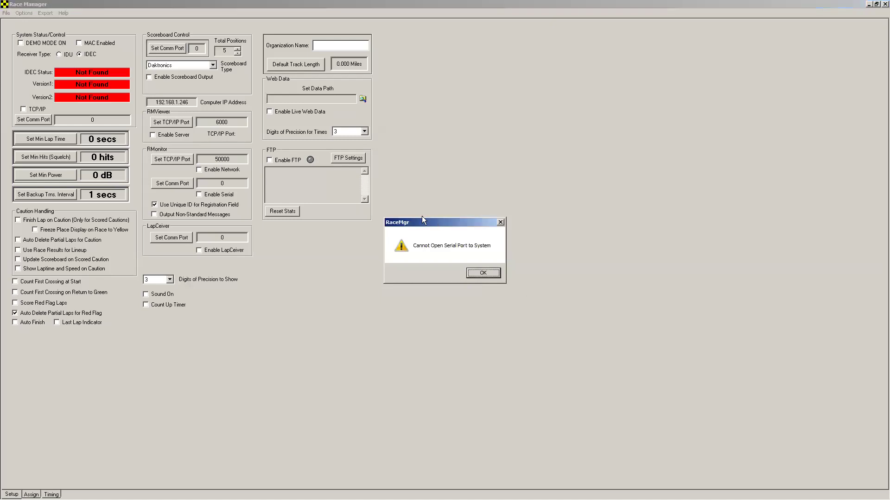
click(483, 273)
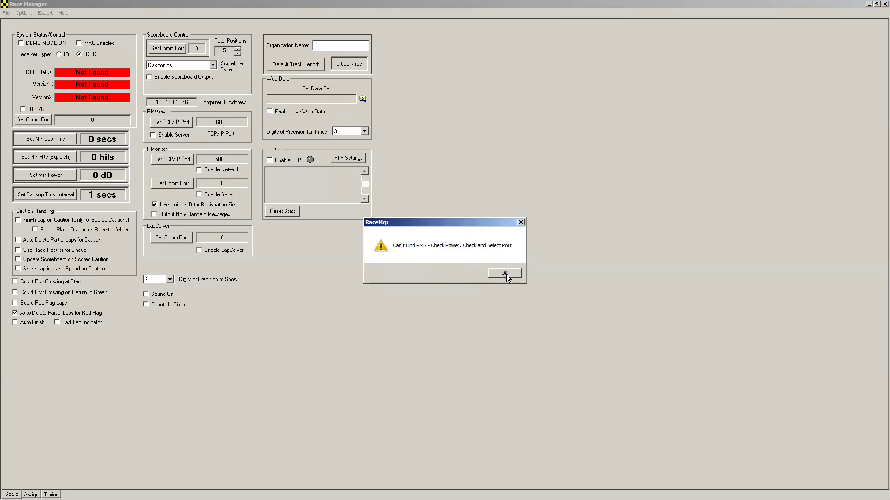
click(504, 274)
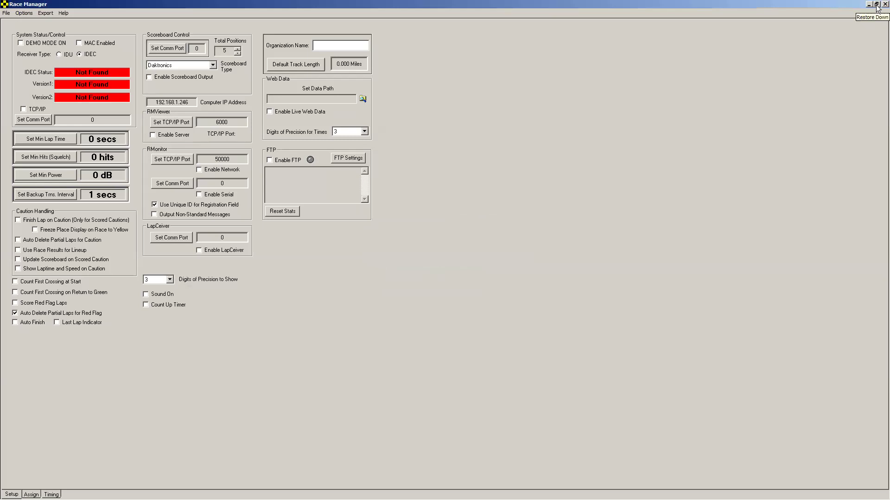
Step: Restore the Race Manager window down from full screen
click(876, 5)
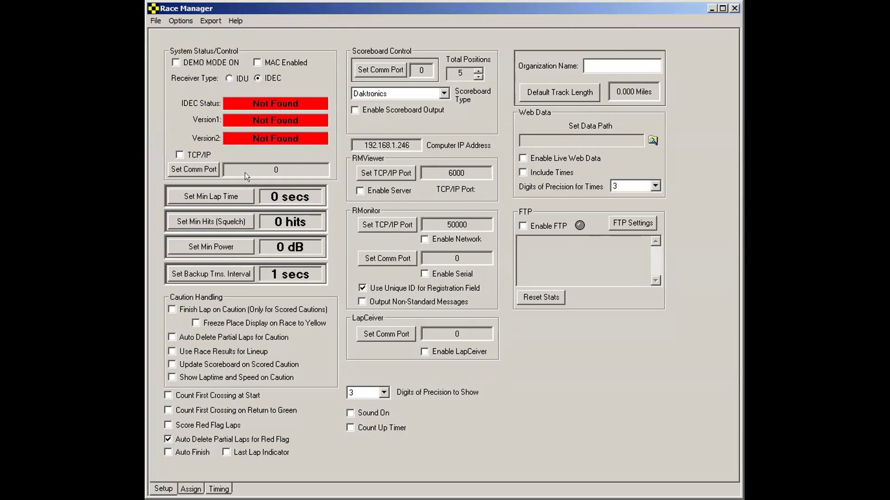
Step: Open the Select Port list offering Com 2 and cancel it without choosing a port
click(195, 169)
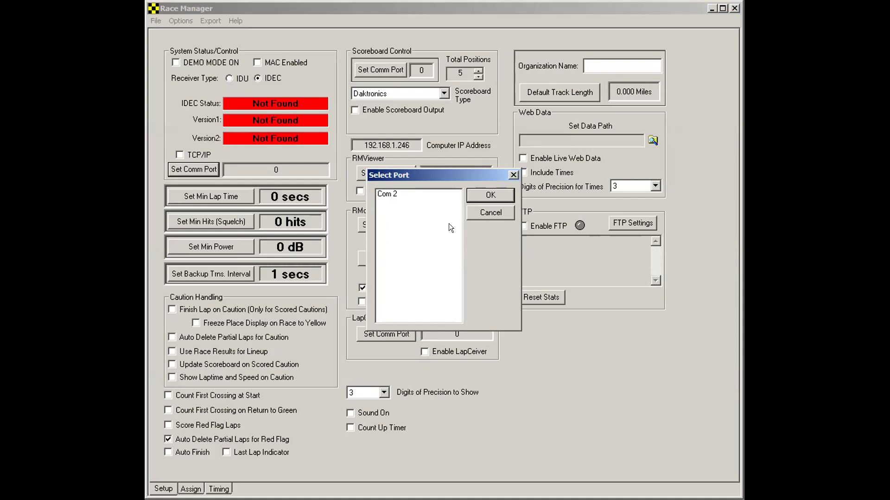
click(483, 210)
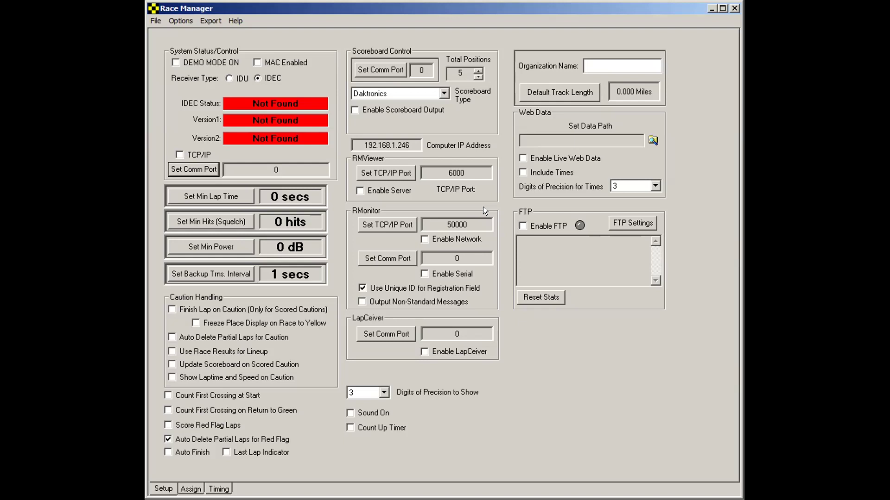
Step: Reopen the Select Port dialog with Set Comm Port; the port list is now empty
click(192, 168)
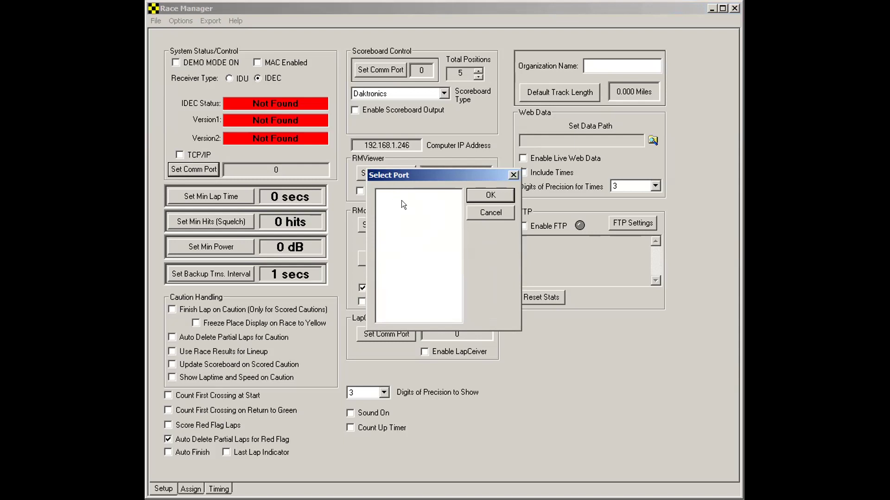
Step: Cancel the empty port list, then connect the IDEC receiver on Com 2
click(485, 211)
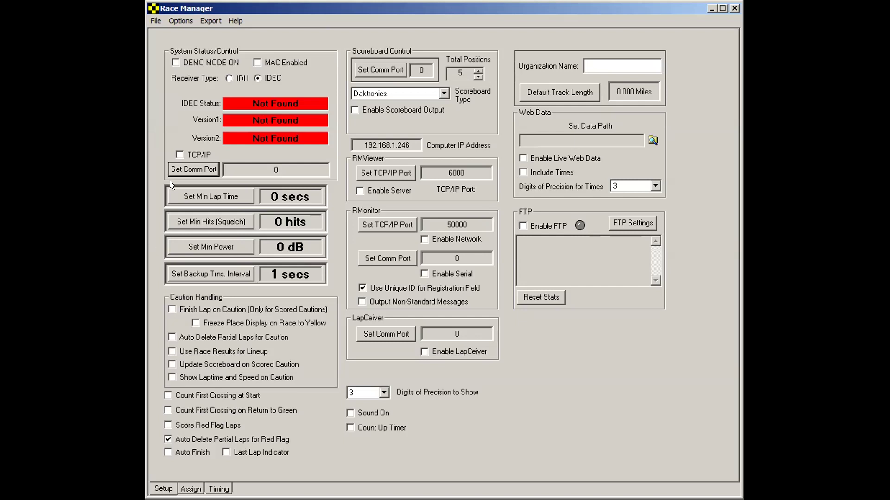
click(195, 168)
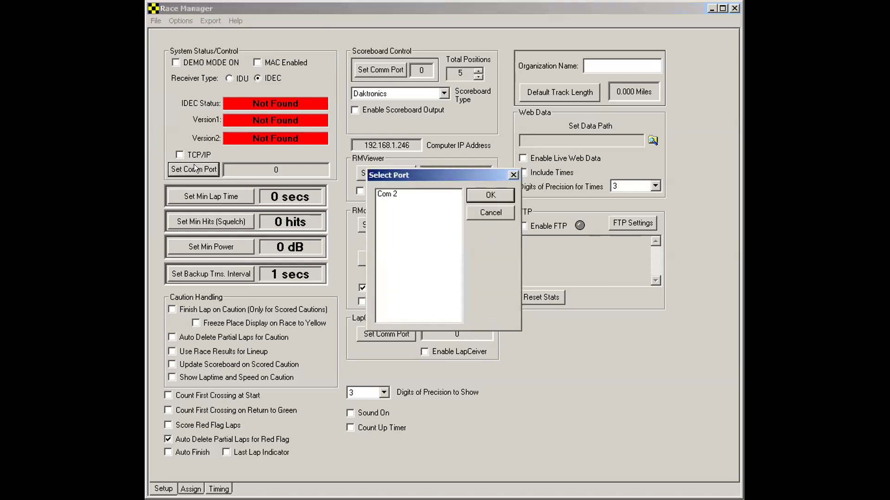
click(390, 193)
click(492, 195)
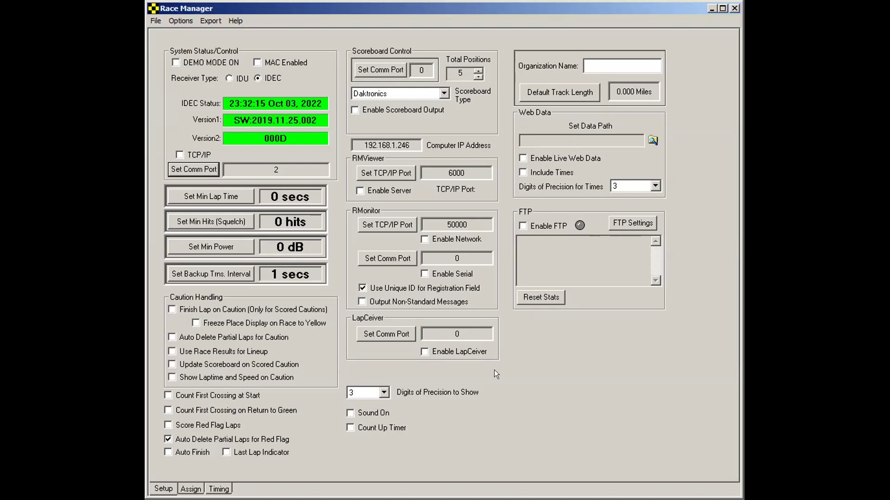
Step: Enable TCP/IP for the receiver and dismiss the 'Cannot open communication channel' error
click(175, 153)
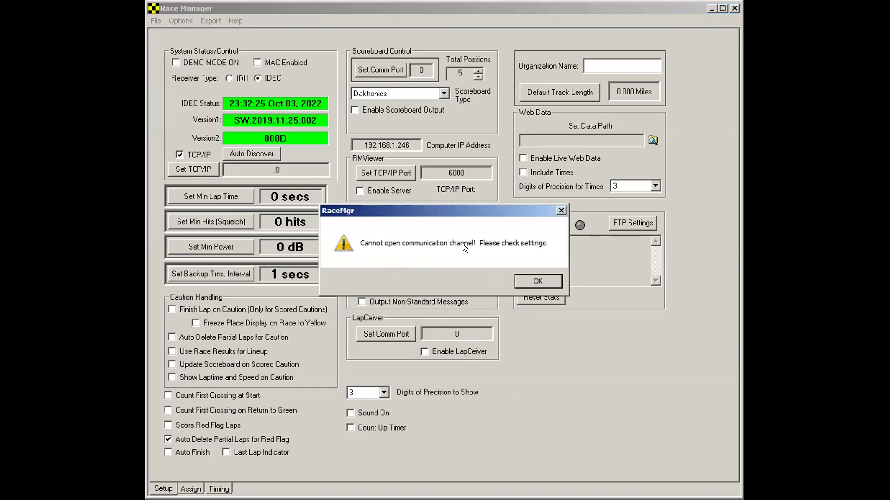
click(542, 282)
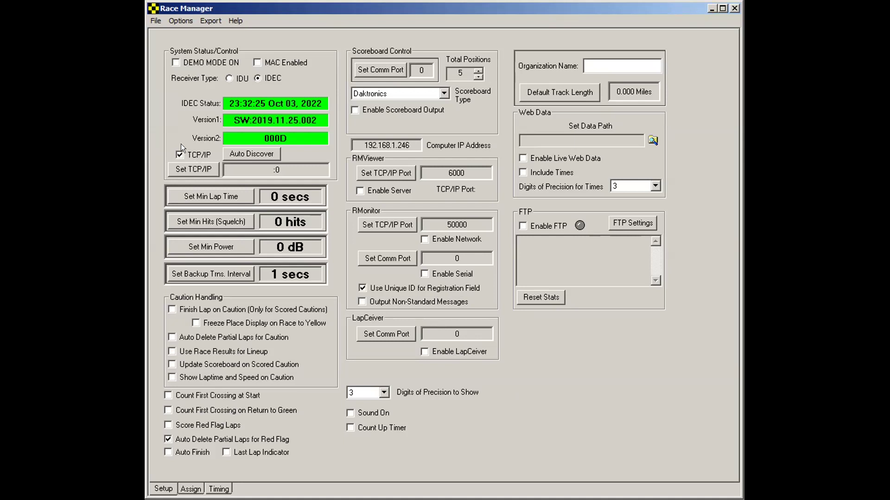
Step: Enter IP address 192.168.1.49 and port 10001 in the TCP/IP Settings dialog
click(202, 165)
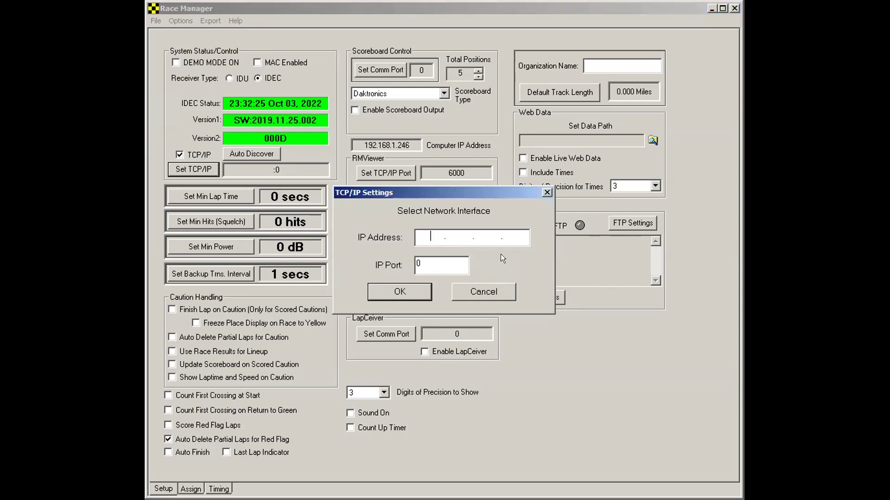
text(192.168.1.49)
key(Tab)
text(10)
text(1)
Step: Confirm the TCP/IP settings so the receiver connects at 192.168.1.49:10001
click(408, 291)
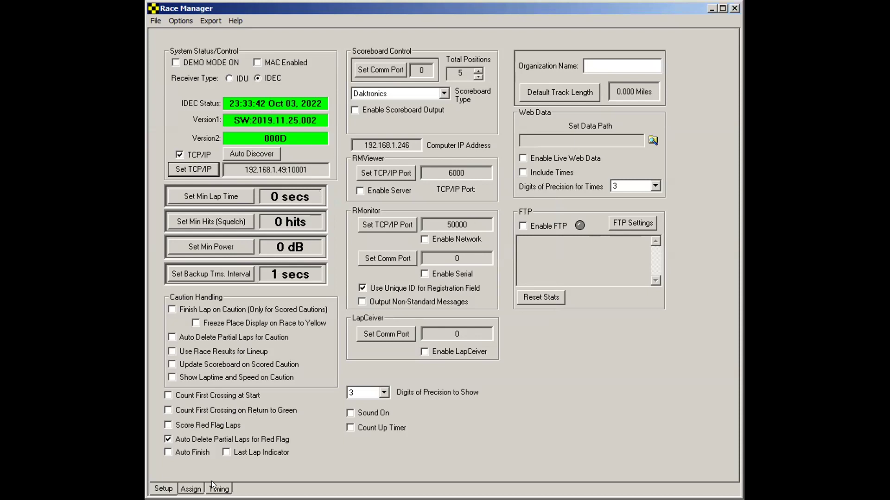
Step: Switch to the Assign tab to show the On Track Assign page
click(189, 489)
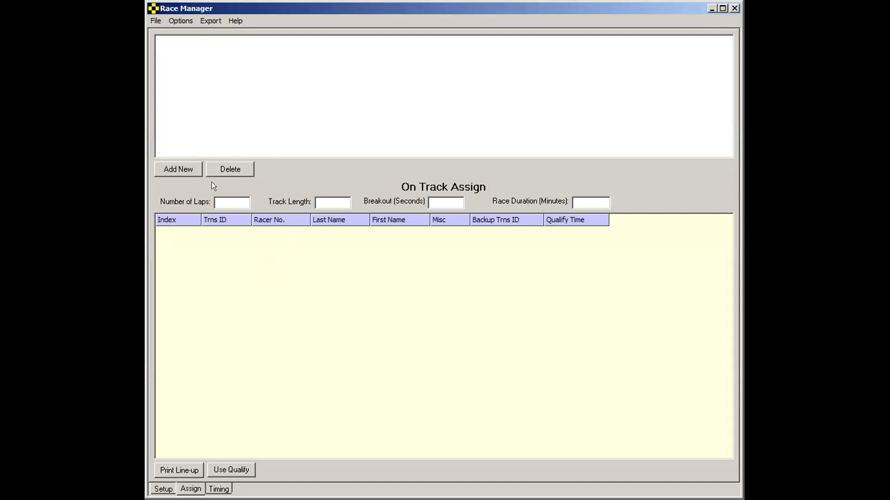
Step: Add a new assignment and enter the name LATE MODELS
click(175, 168)
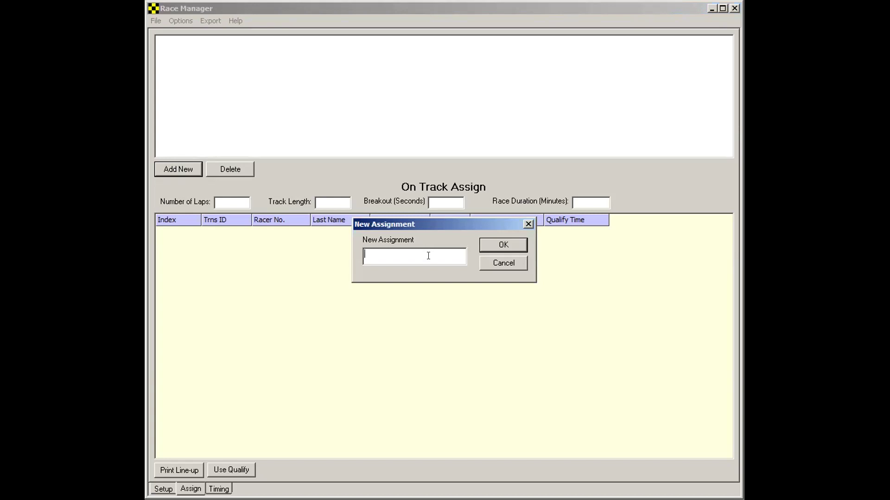
text(LATE MODELS)
Step: Confirm the LATE MODELS assignment, select it, and put the cursor in row 1's Trns ID cell
click(493, 242)
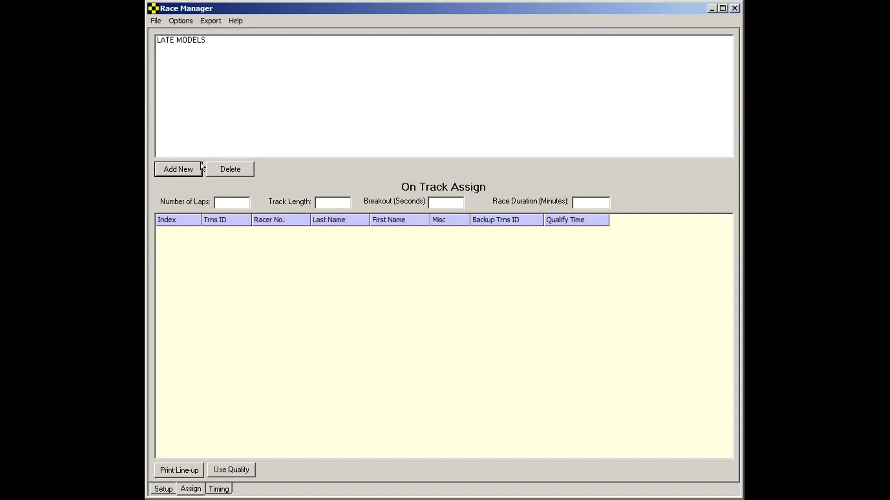
click(191, 39)
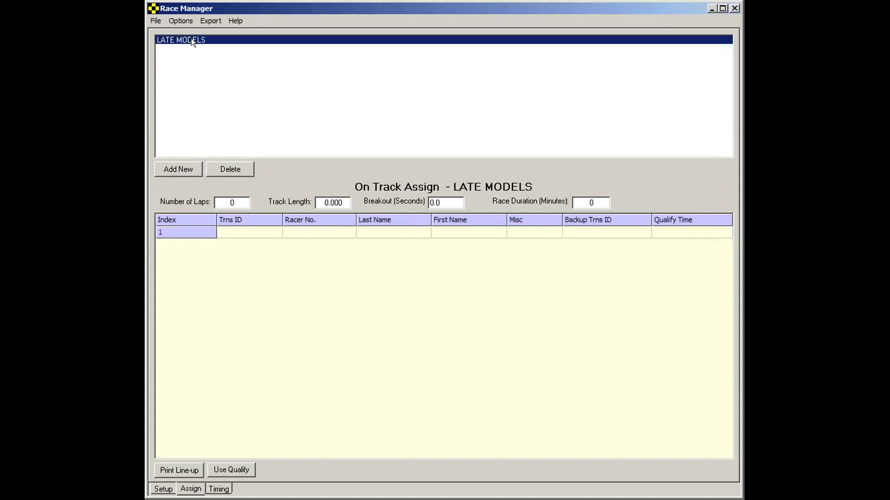
click(235, 233)
click(300, 234)
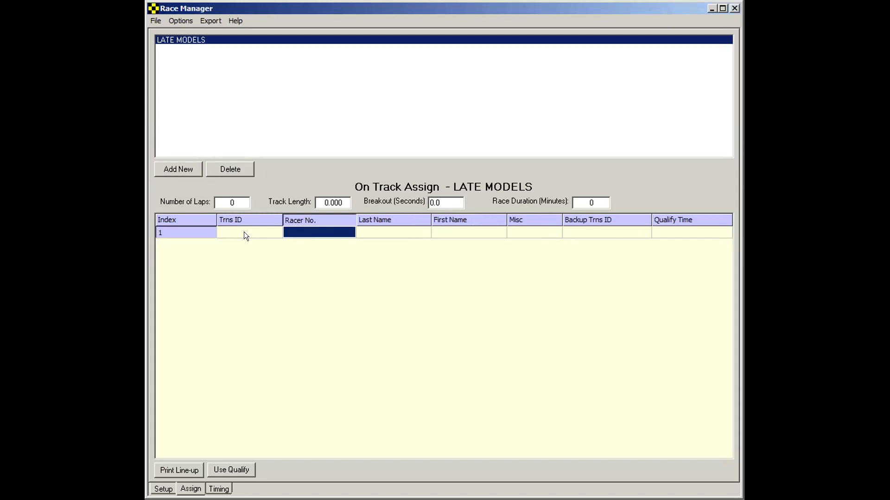
click(245, 233)
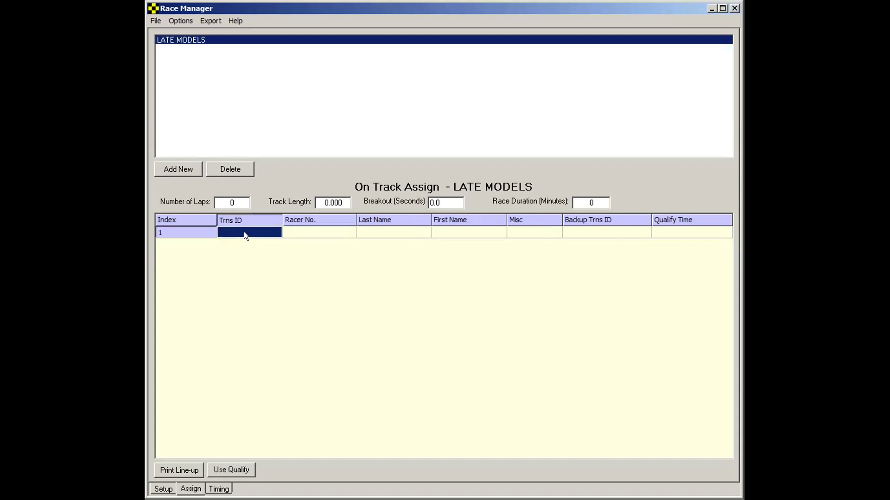
Step: Enter transponder 85283, racer number 1, and the racer's last and first names in row 1
click(244, 231)
text(85283)
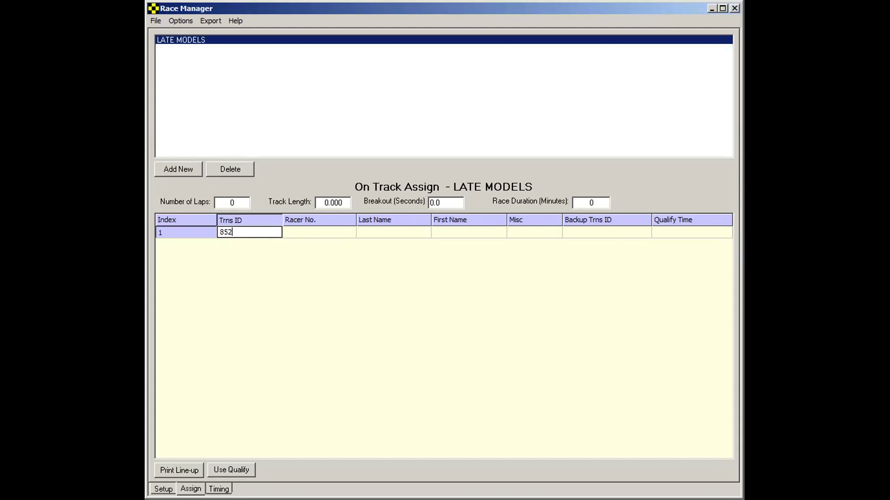
click(305, 235)
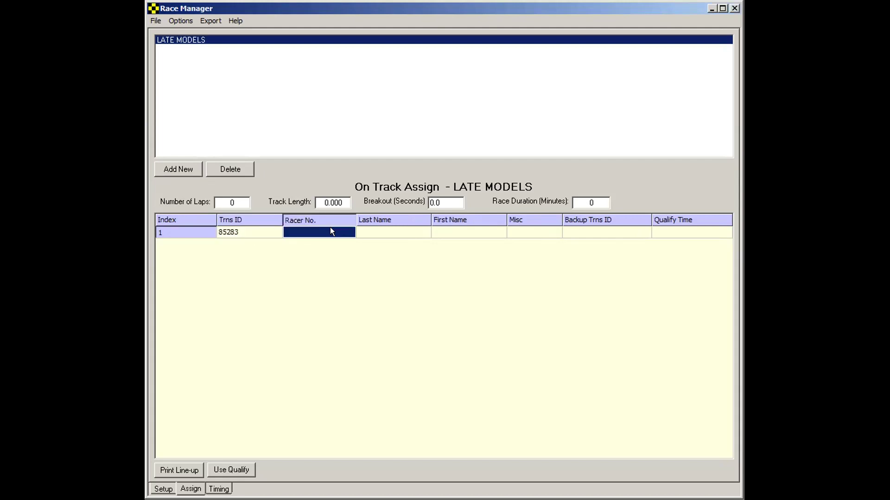
text(1)
key(Tab)
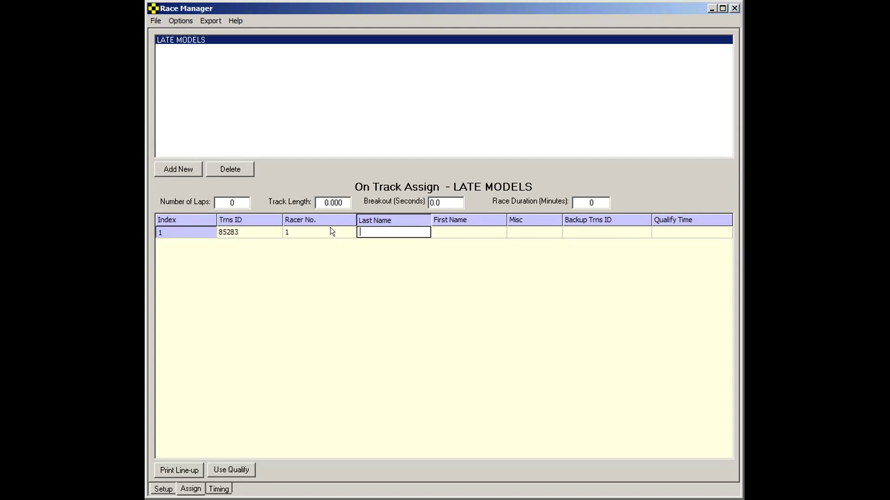
text(One)
key(Tab)
text(Adam)
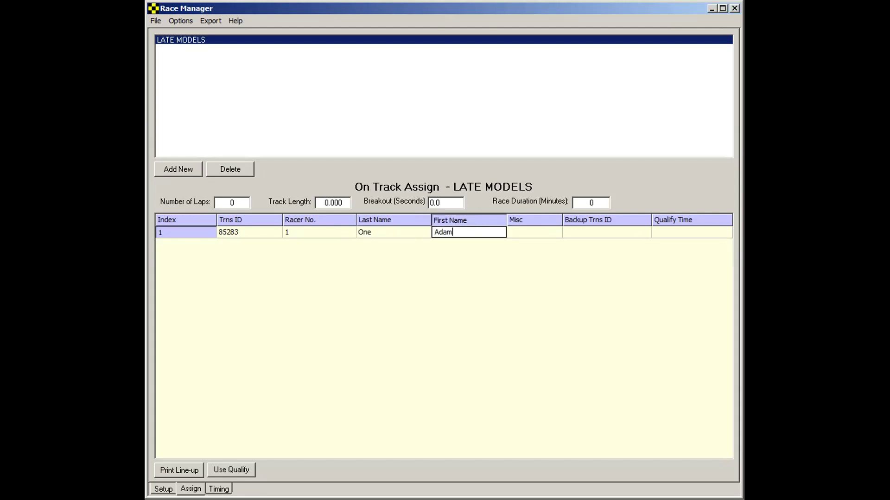
Step: Leave row 1's optional columns empty and open a new row for the second racer
key(Tab)
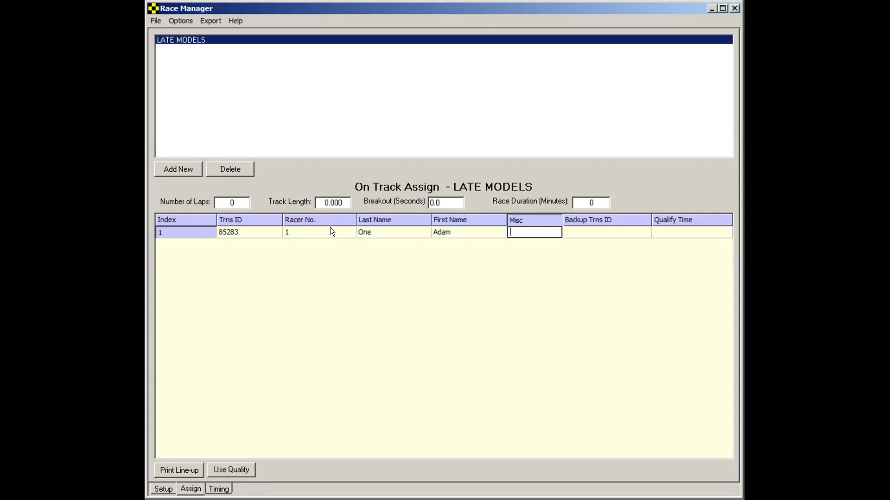
key(Tab)
key(Tab)
key(shift+Tab)
key(shift+Tab)
key(Return)
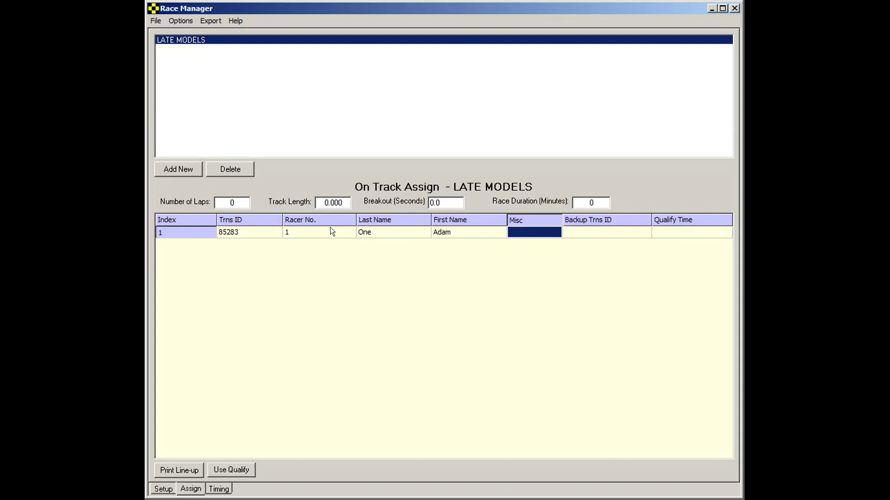
key(Down)
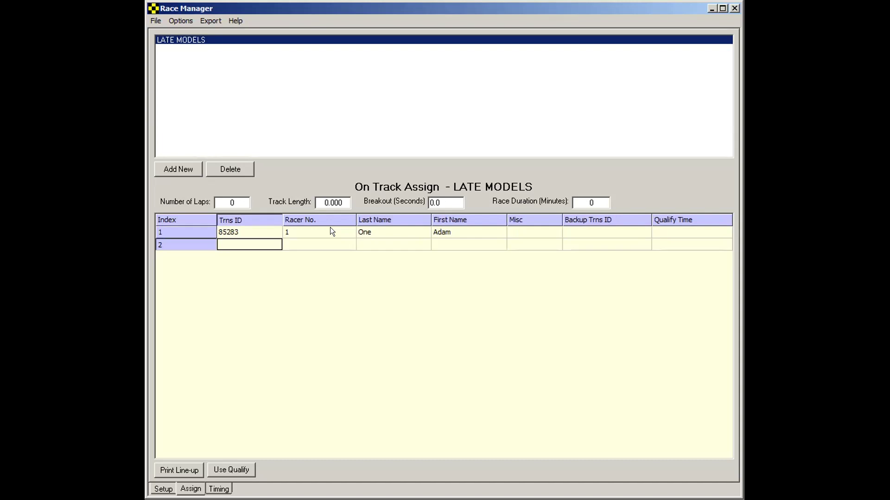
Step: Enter racer 2X with transponder 85381 and the racer's last and first names in row 2
text(85381)
click(317, 244)
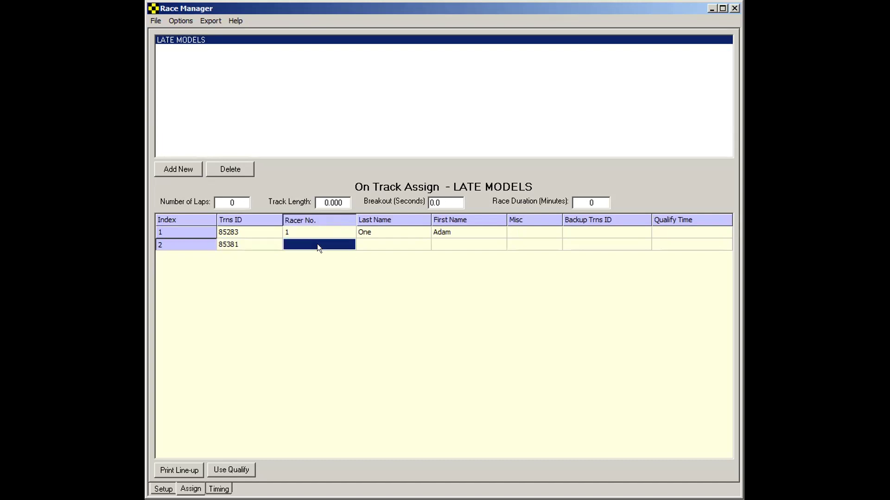
text(2X)
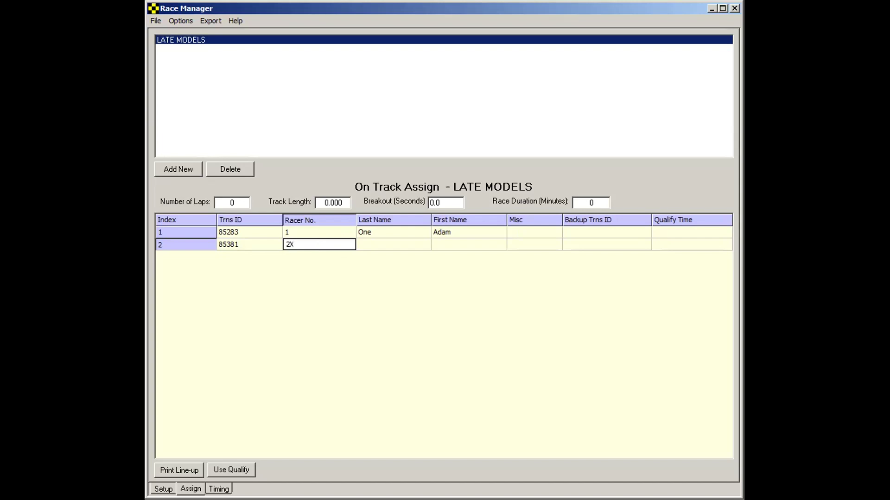
key(Tab)
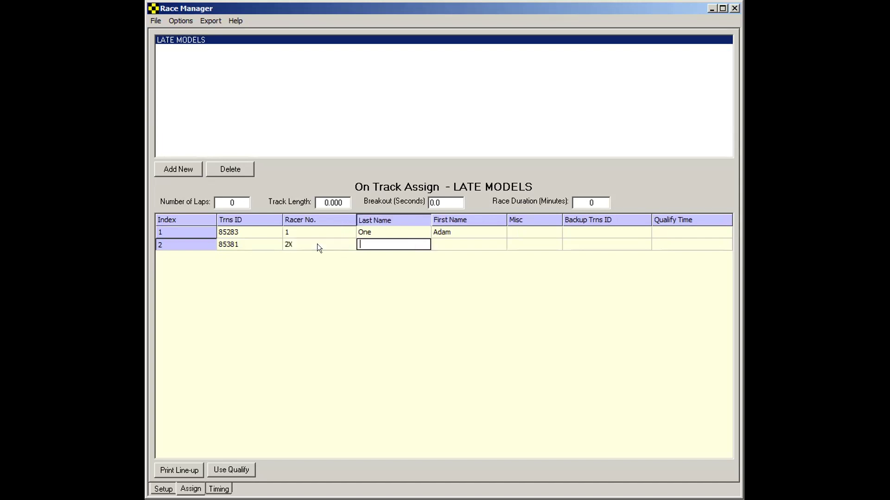
text(Two)
key(Tab)
text(Belle)
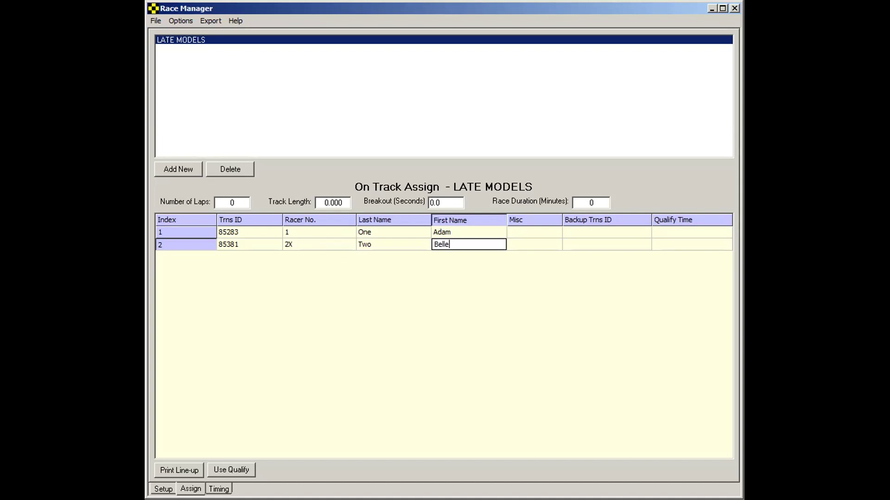
key(Return)
key(Return)
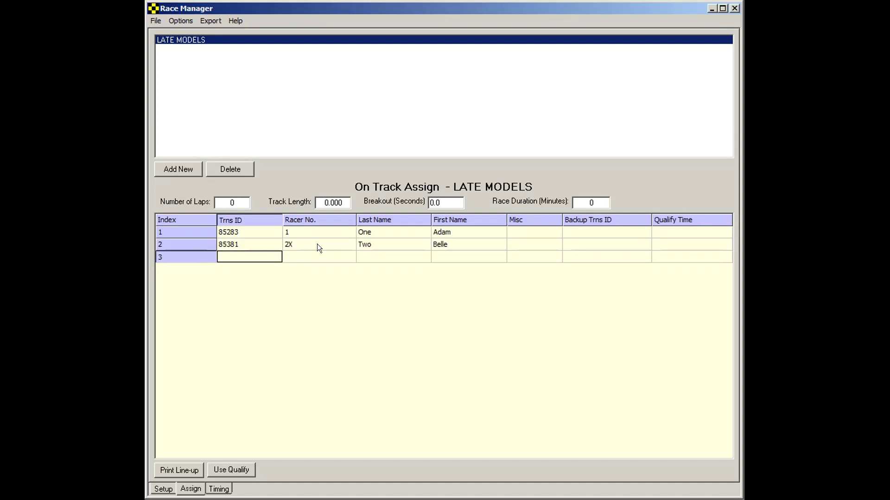
Step: Enter racer 03 with transponder 85276 and the racer's last and first names in row 3
text(85276)
click(328, 259)
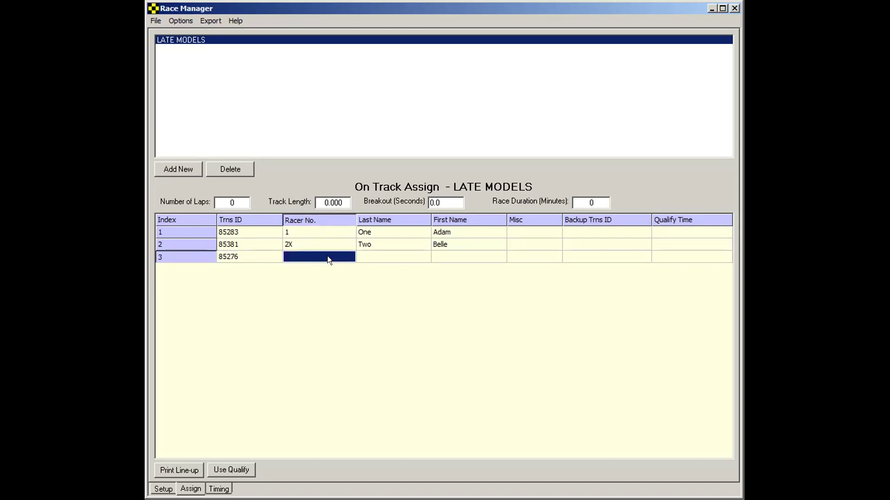
text(03)
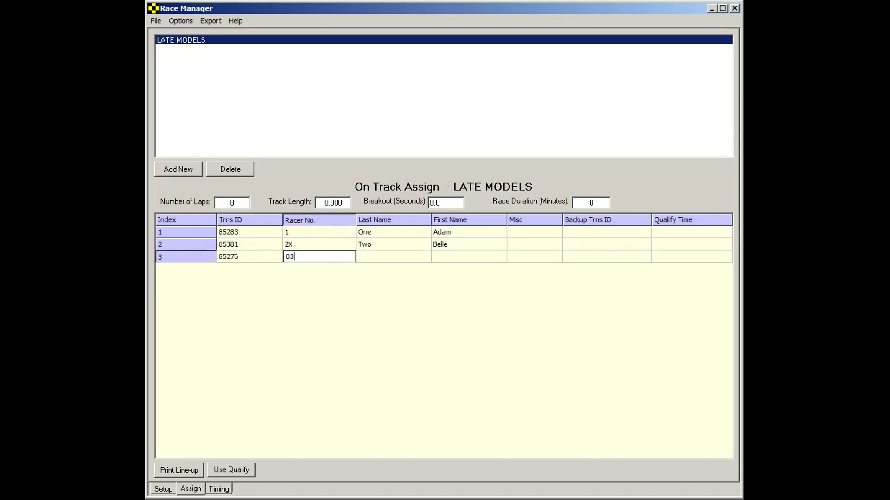
click(381, 258)
text(Three)
key(Tab)
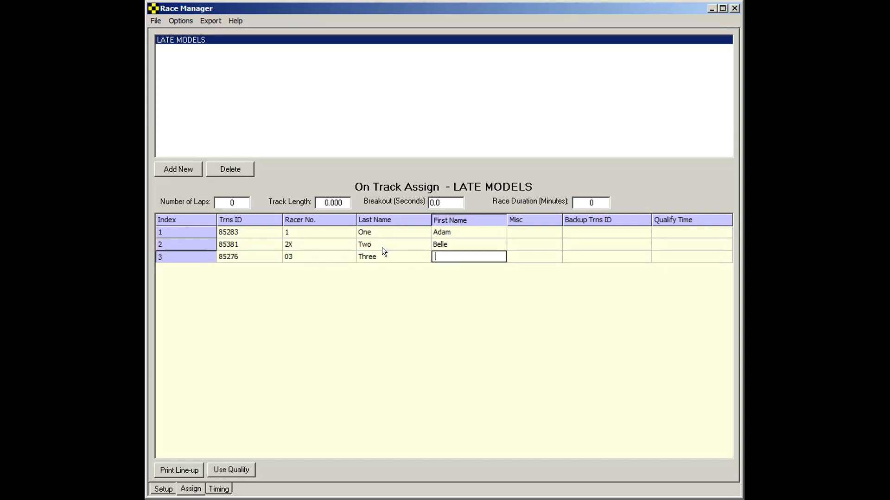
text(Charlie)
key(Return)
key(Return)
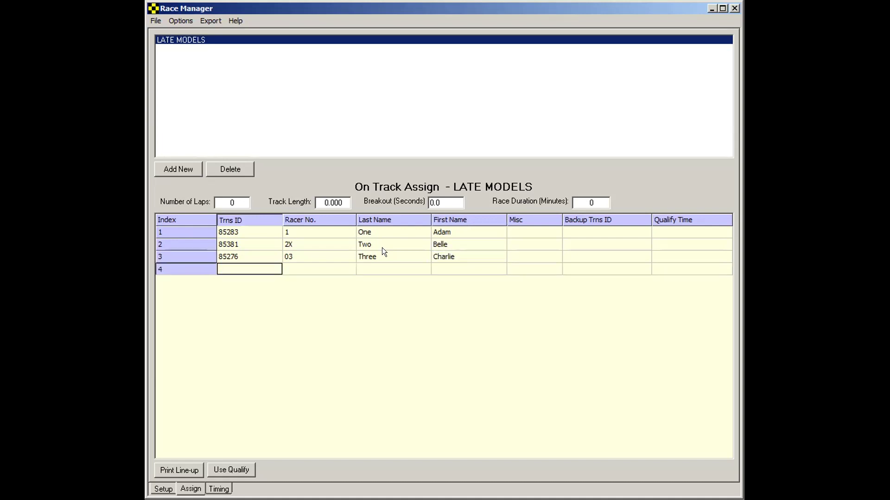
Step: Enter racer 454 with transponder 85384 and the racer's last and first names in row 4
text(85384)
click(321, 269)
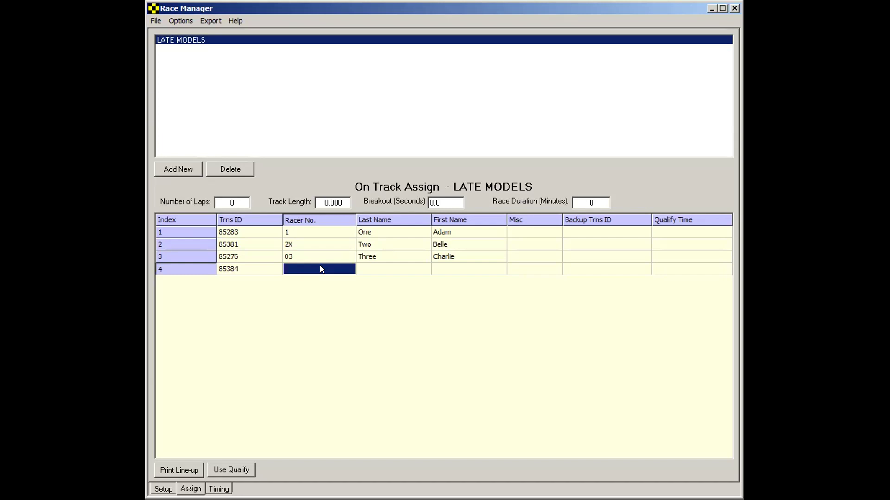
text(454)
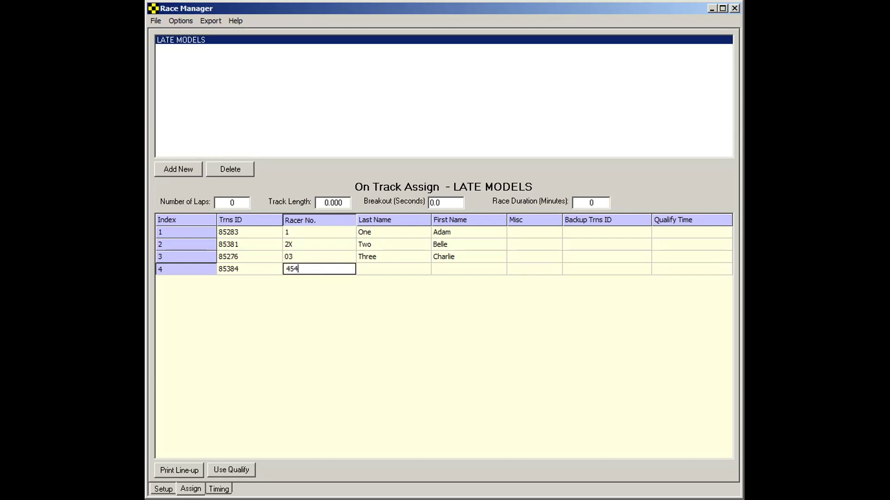
key(Tab)
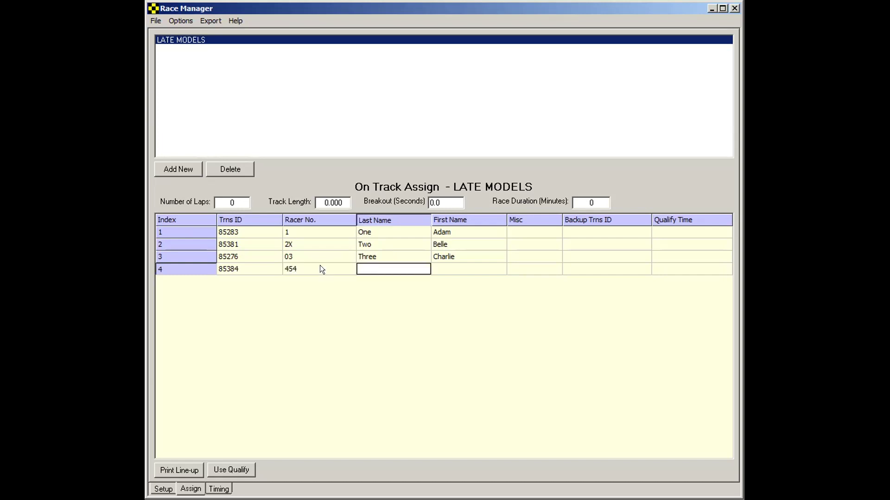
text(Four)
key(Tab)
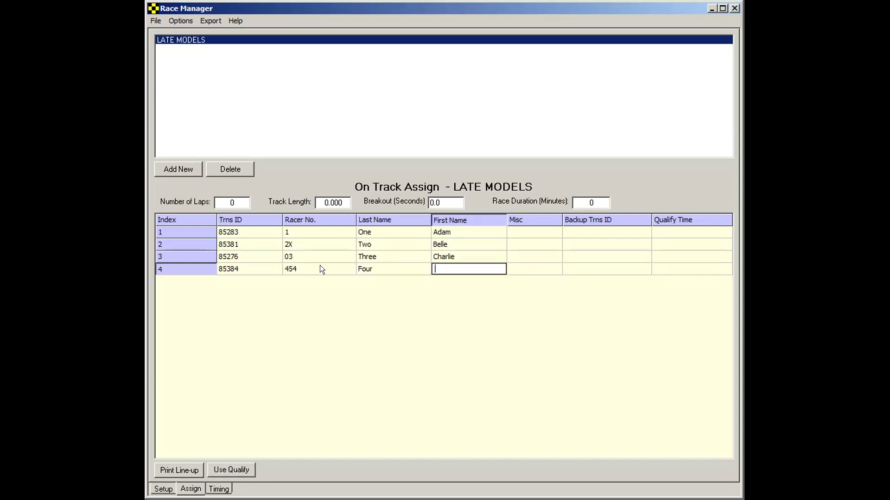
text(David)
key(Return)
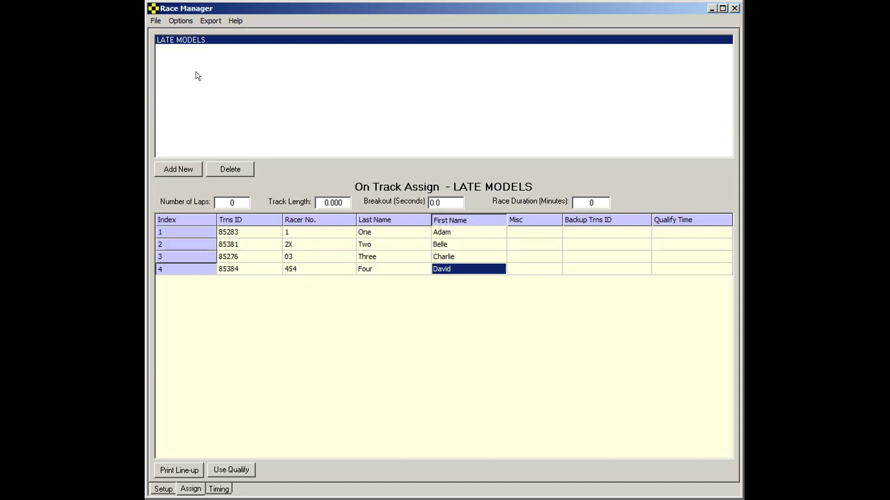
Step: Start a new race assignment named 410 SPRINTS
click(184, 168)
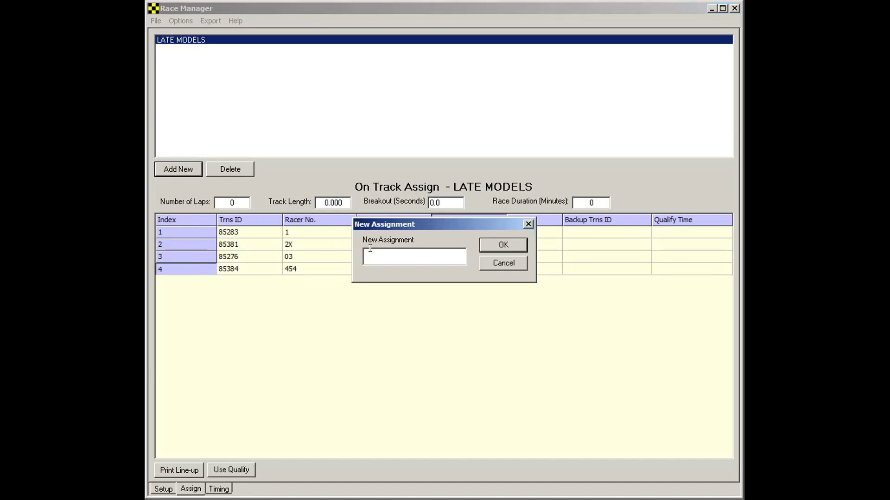
text(410 SPRINTS)
Step: Confirm the 410 SPRINTS class and look over both classes' assignments and the Timing page
key(Return)
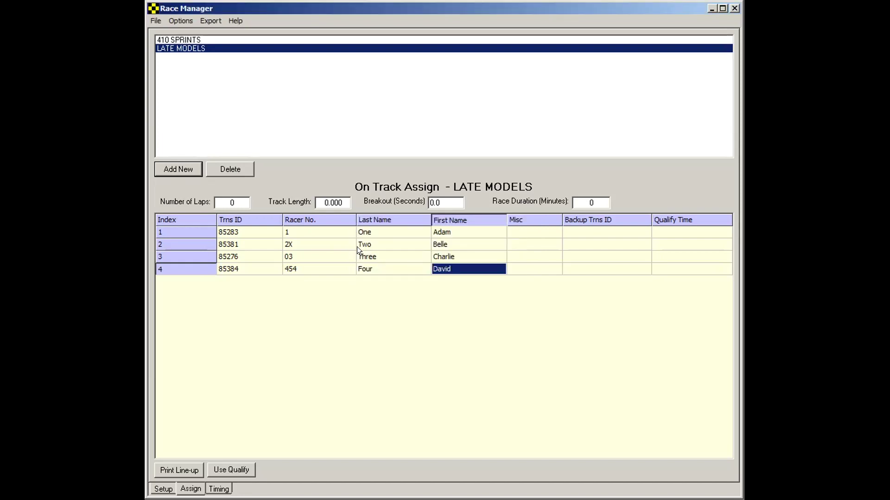
click(193, 41)
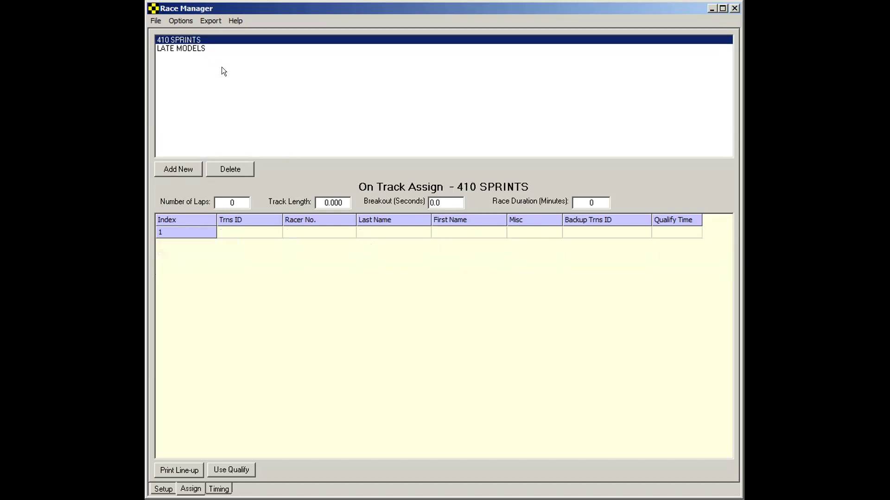
click(203, 50)
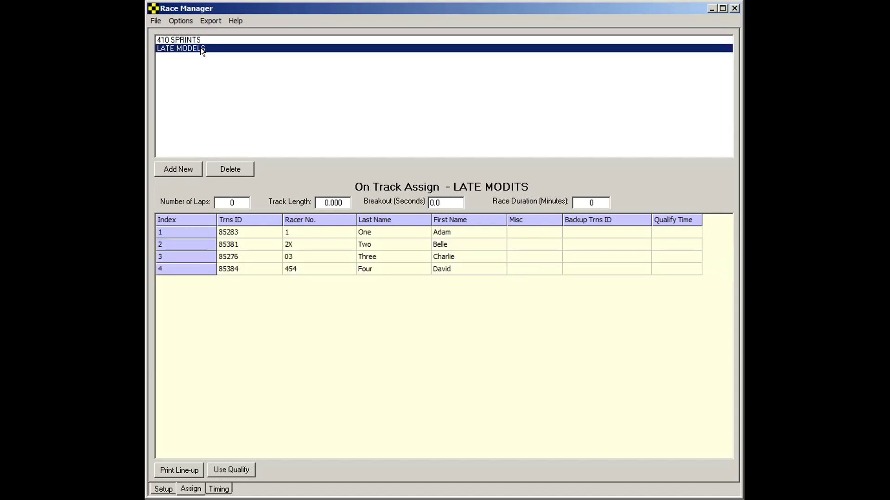
click(216, 489)
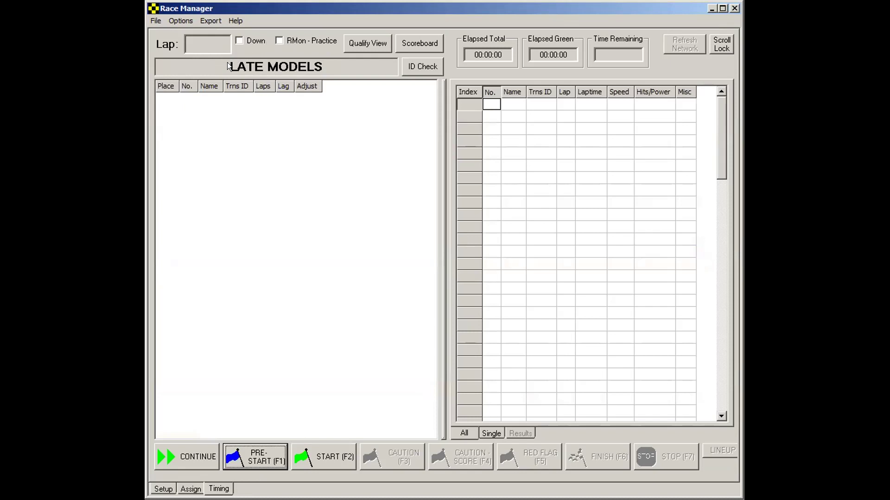
click(190, 489)
Step: Load LATE MODELS as the current race on the Timing page
click(175, 40)
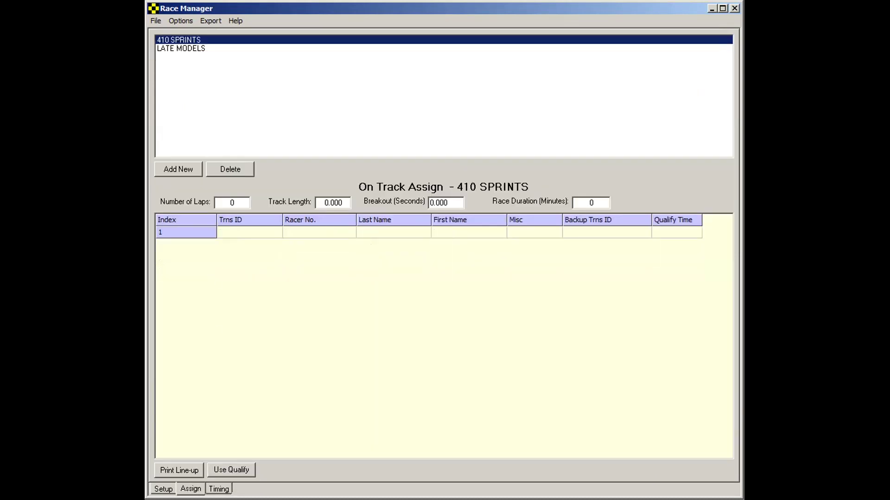
click(218, 489)
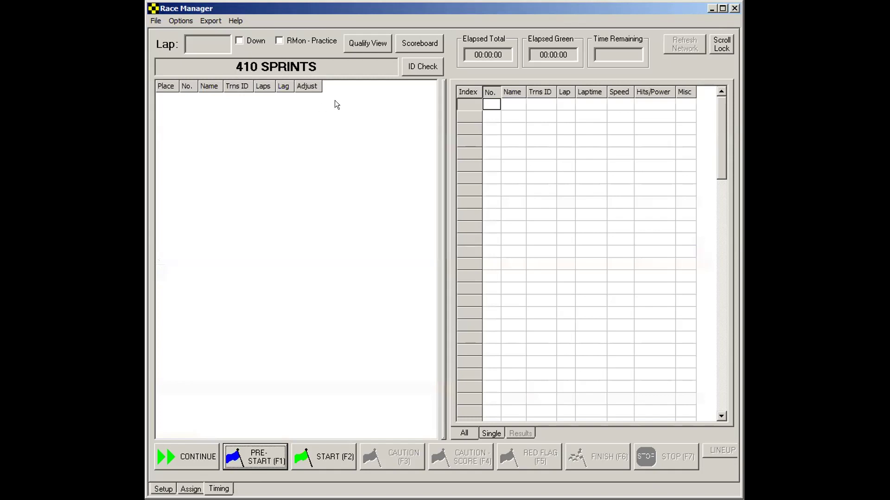
click(186, 486)
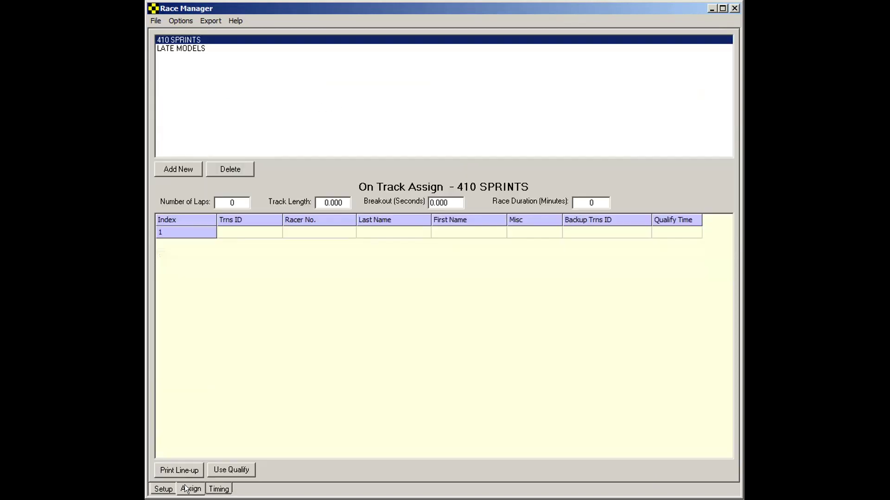
click(177, 48)
click(215, 485)
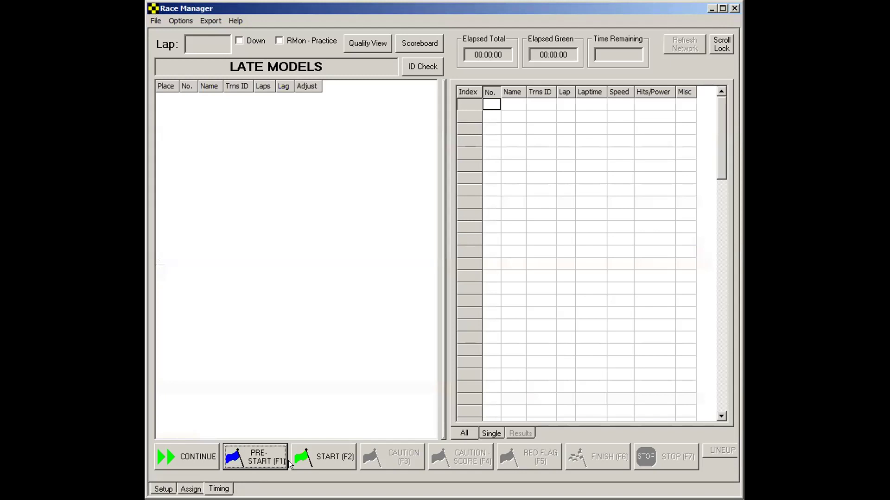
Step: Start the LATE MODELS race and widen the lap-log pane and both Name columns
click(330, 456)
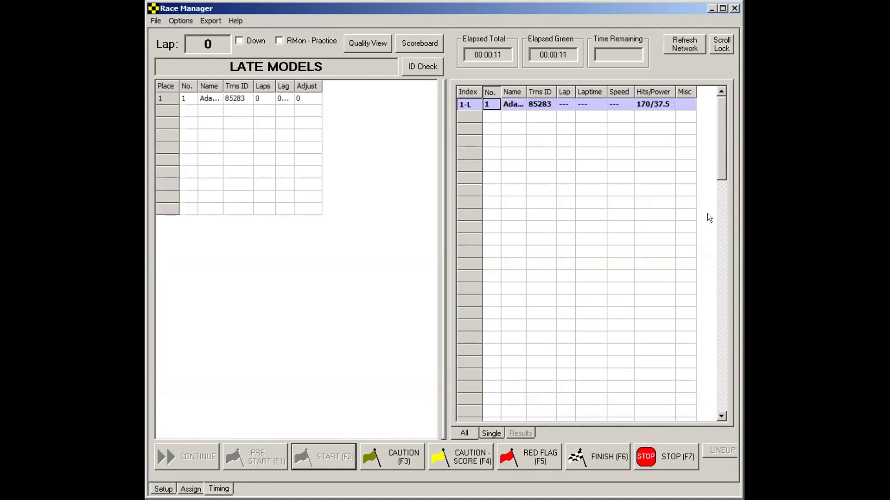
drag(441, 108, 377, 108)
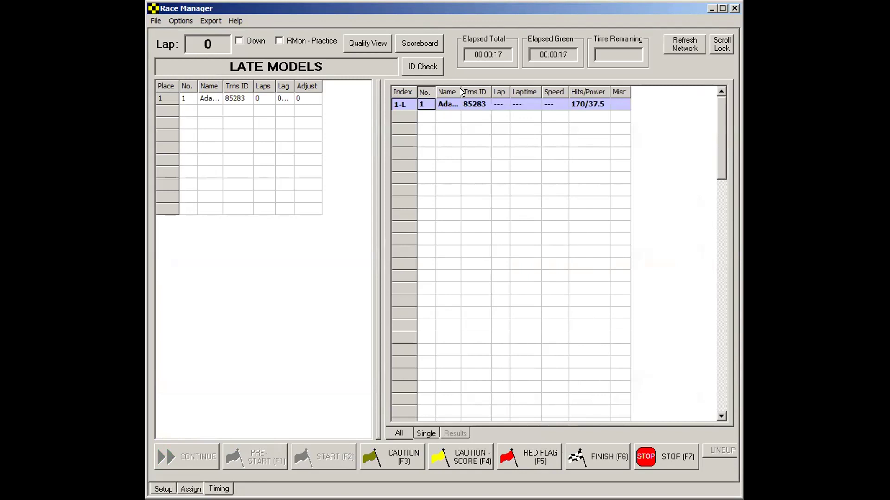
drag(462, 90, 443, 92)
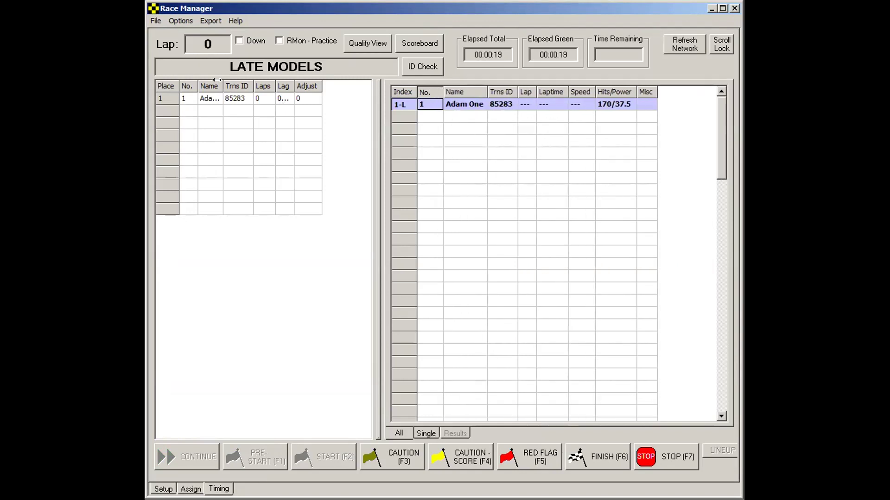
drag(222, 87, 237, 91)
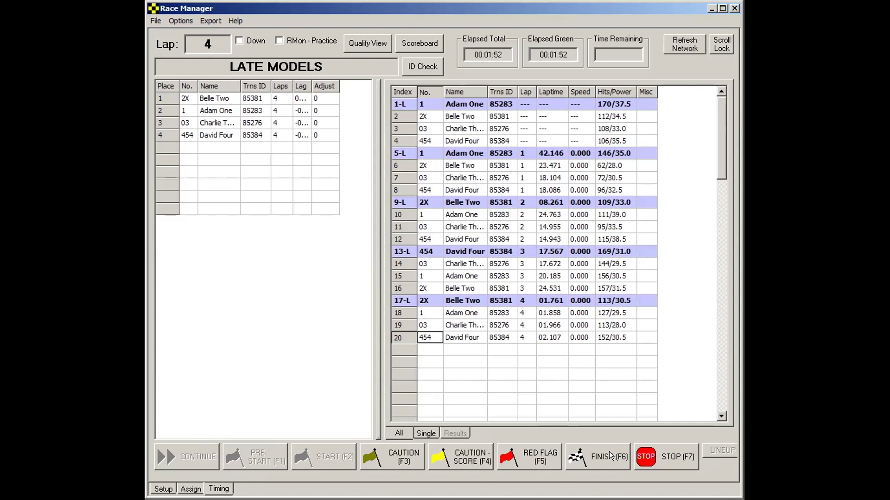
Step: Throw the checkered flag (FINISH) so every car completes lap 5
click(587, 454)
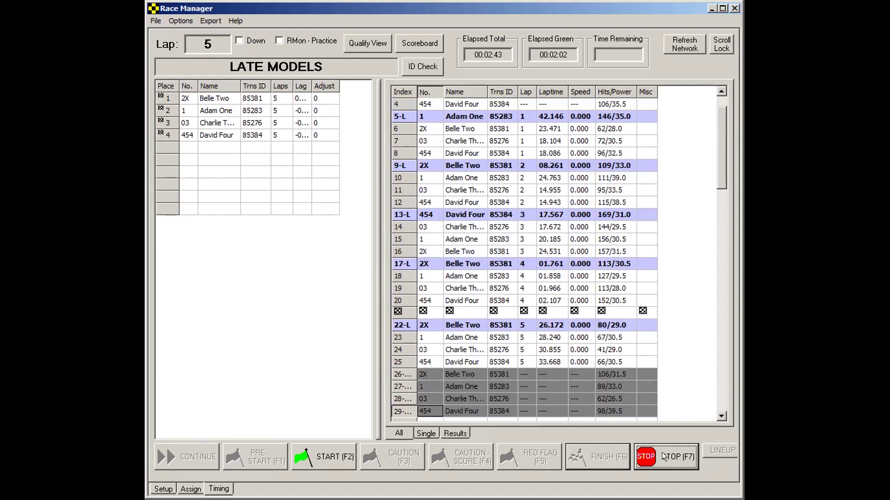
Step: Stop the race and save the results as LATE MODELS-Heat 1.csv
click(662, 454)
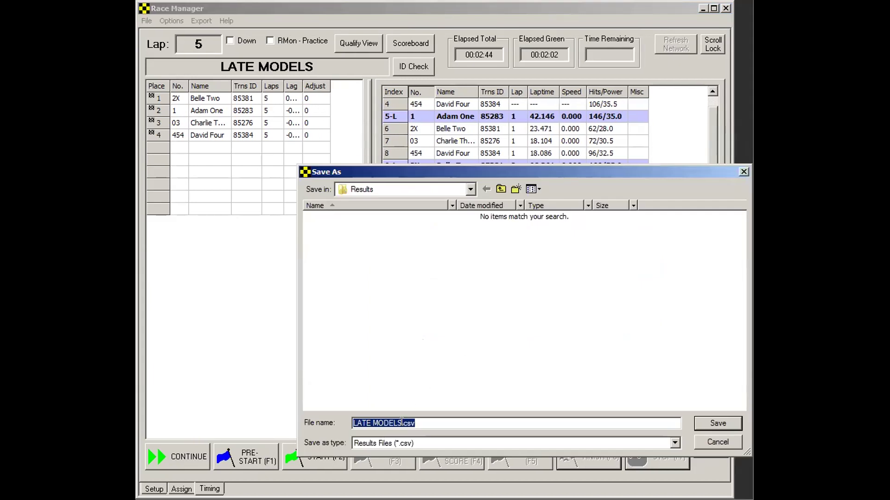
click(399, 422)
text(-Heat 1)
click(715, 423)
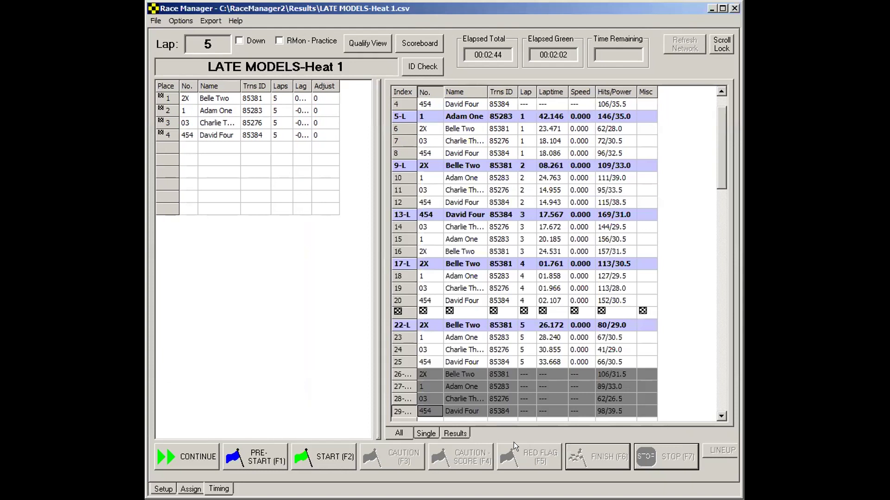
Step: Start a new LATE MODELS race and let it run to lap 2
click(326, 458)
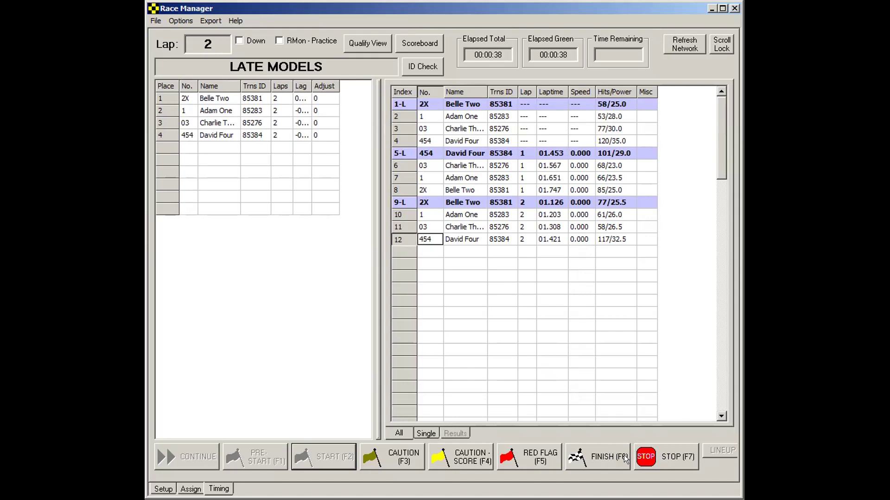
Step: Stop the second race and save its results as LATE MODELS-Feature.csv
click(671, 455)
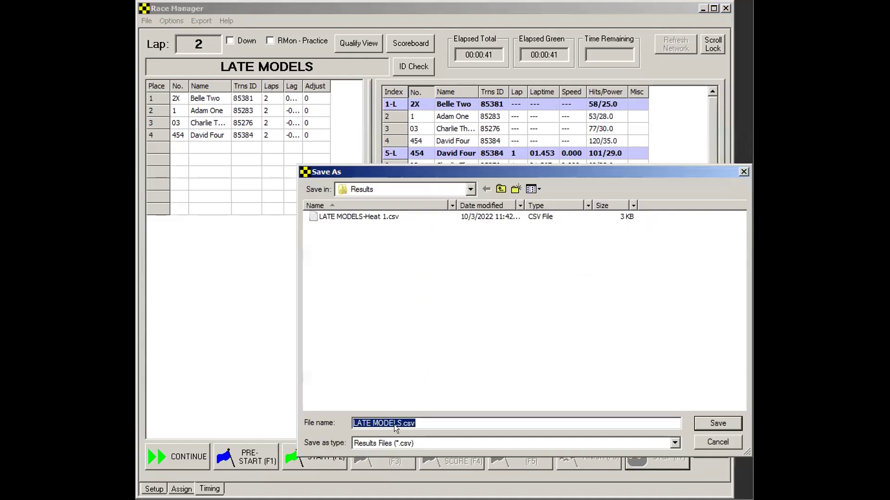
click(402, 424)
text(-Feature)
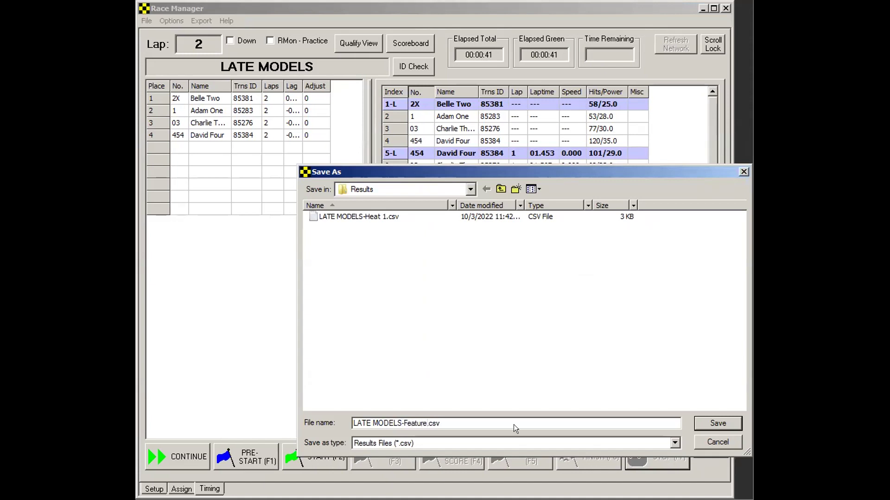
click(713, 423)
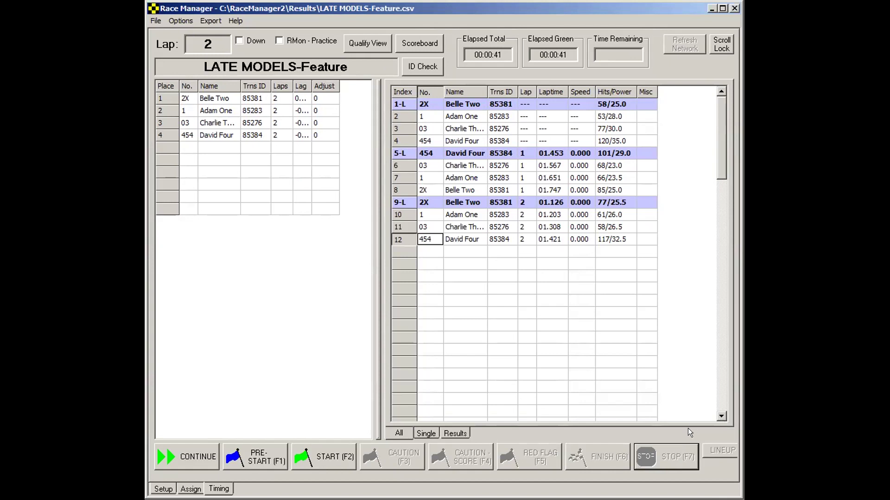
Step: Switch to the Setup page showing the IDEC receiver connection at 192.168.1.49:10001
click(163, 488)
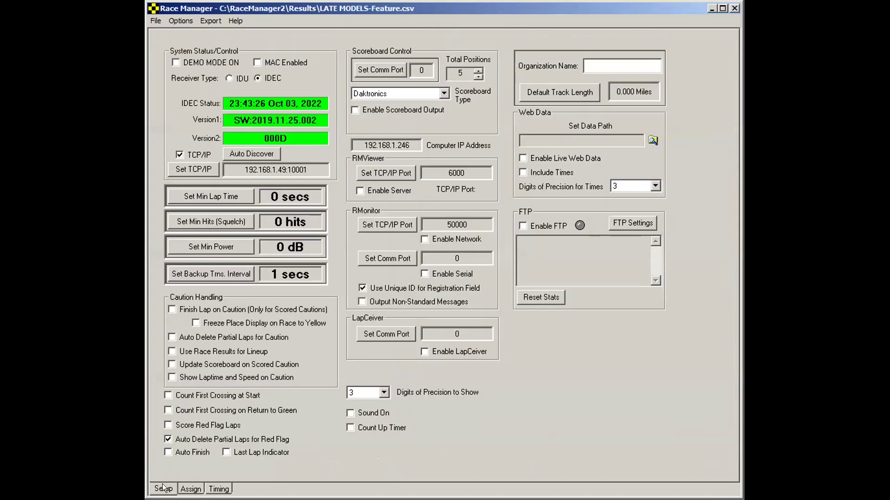